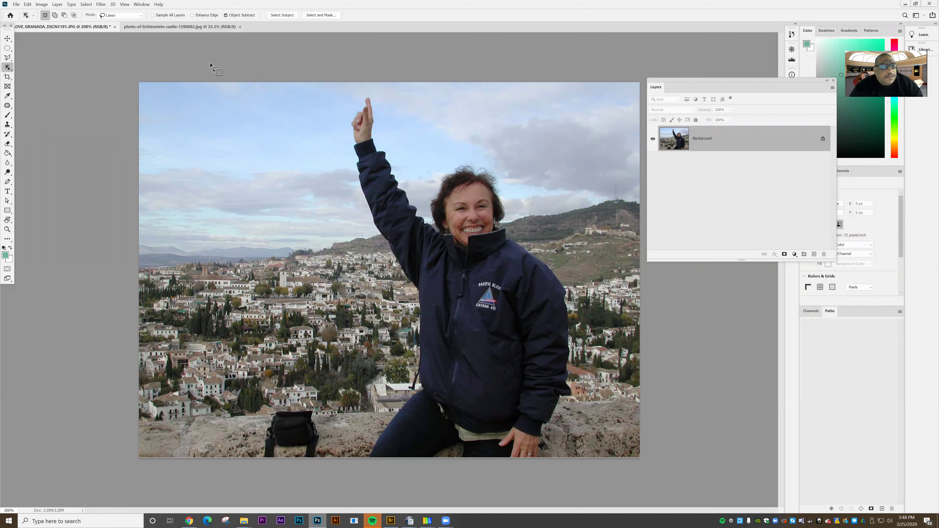
Step: Select the woman in the Granada photo with the Object Selection Tool in Rectangle mode, framing her from raised finger to lower image edge
click(166, 26)
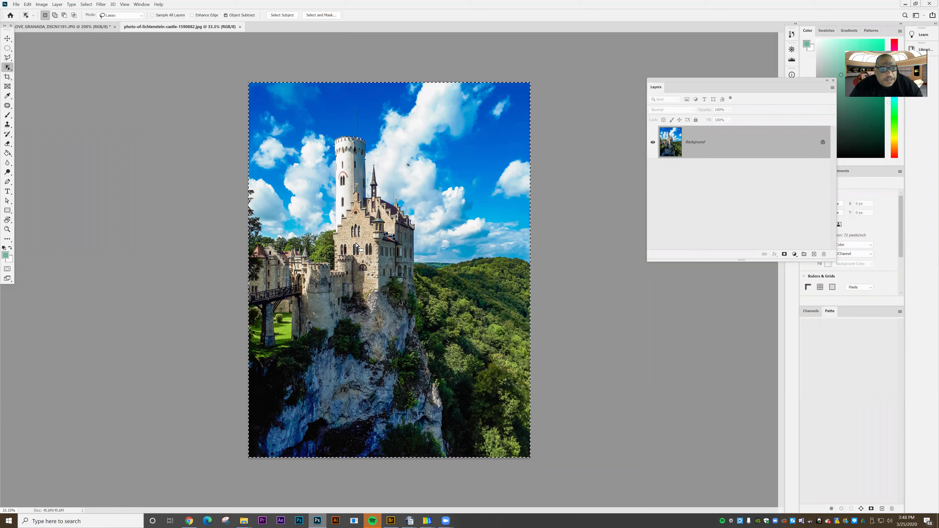
click(78, 26)
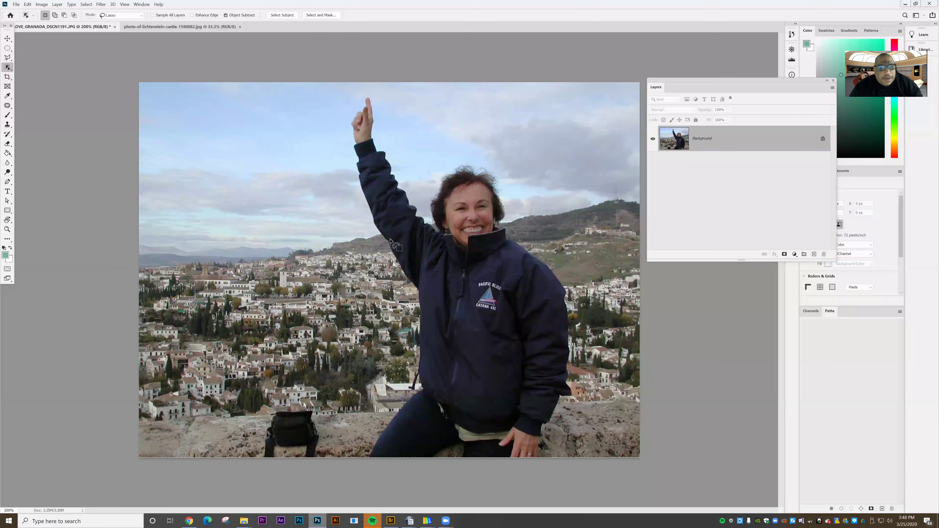
click(3, 67)
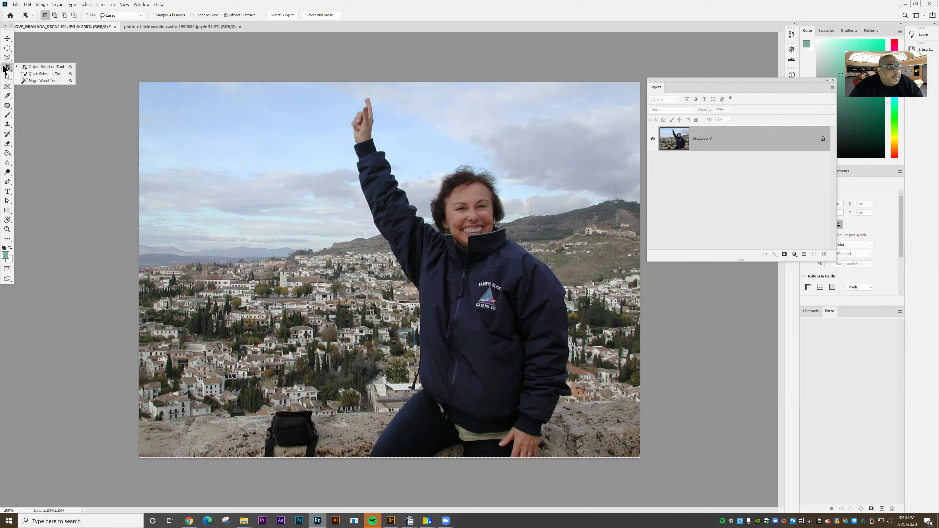
click(27, 70)
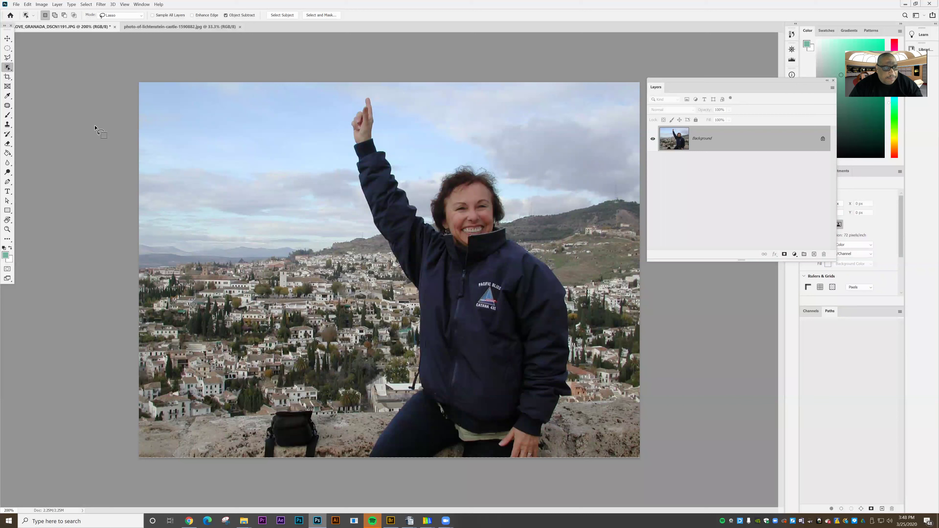
click(120, 16)
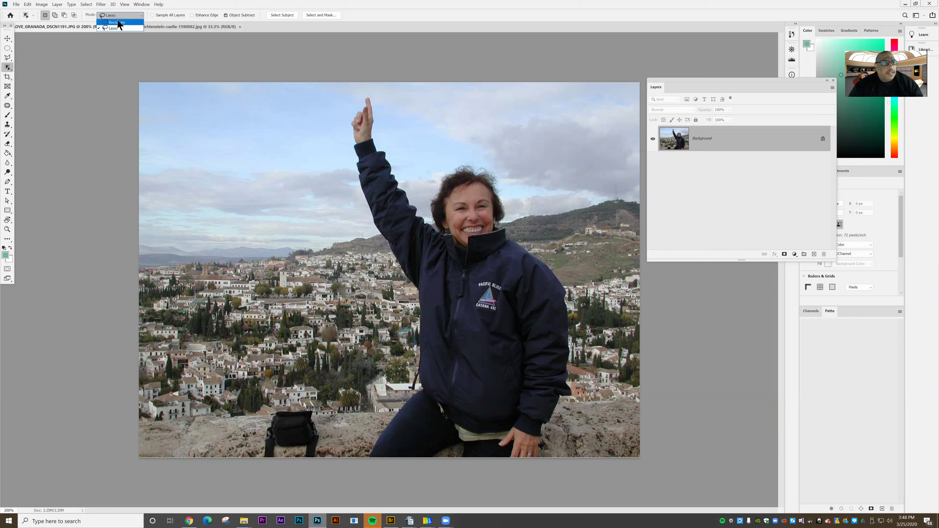
click(119, 23)
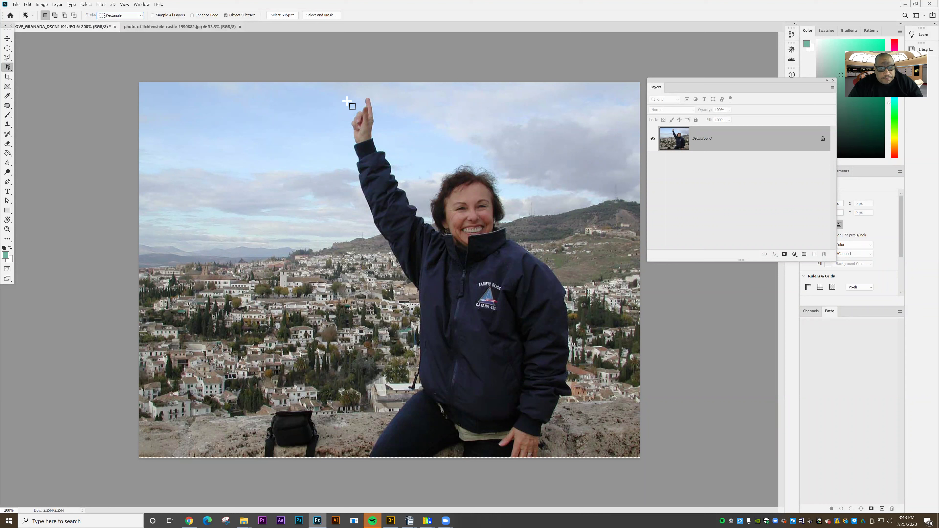
drag(342, 90, 587, 475)
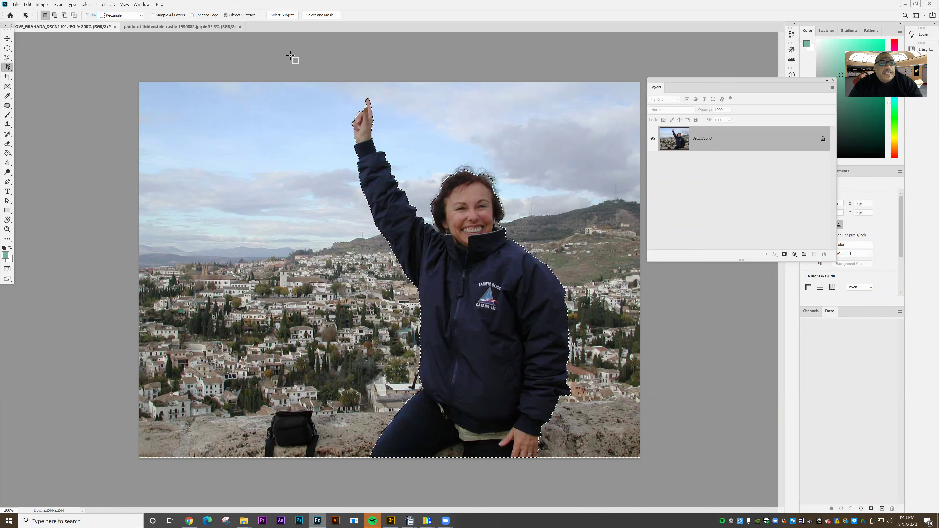
Step: Try Select Subject on the woman, discarding the existing selection, and deselect everything
click(282, 15)
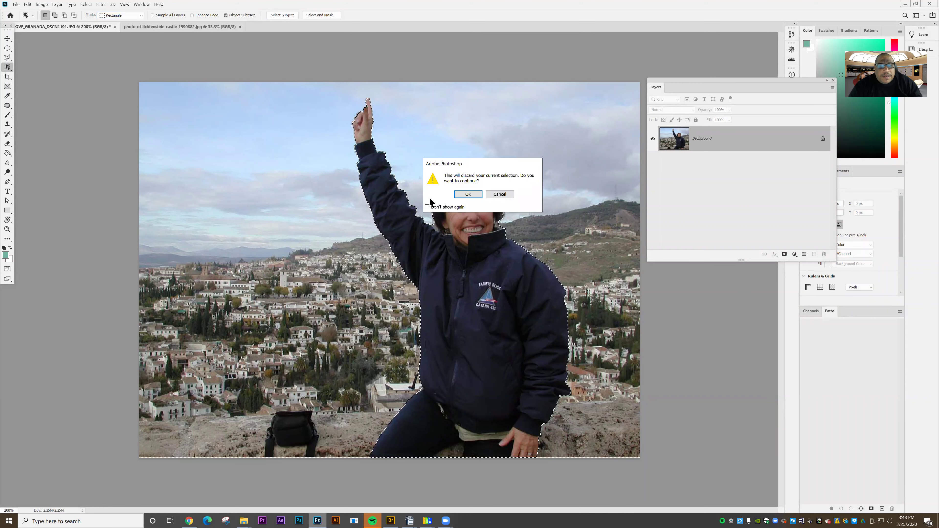
click(467, 195)
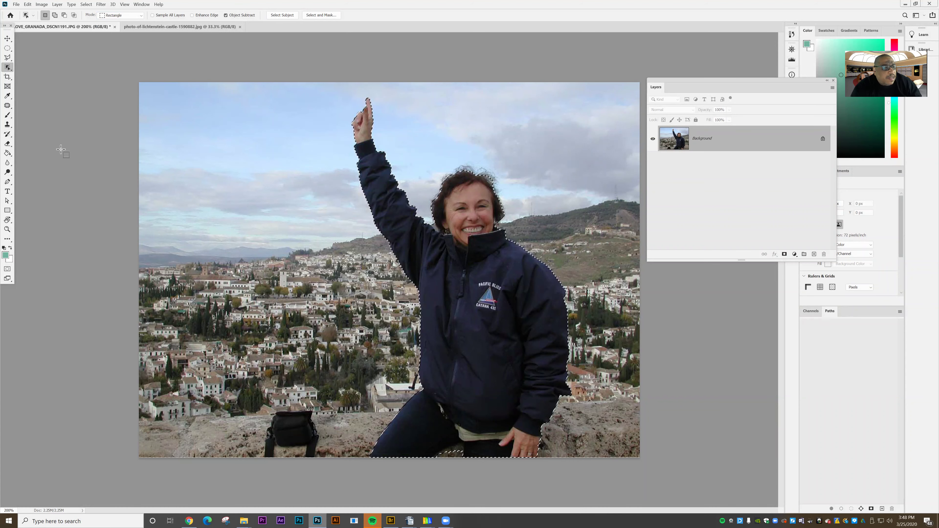
click(286, 16)
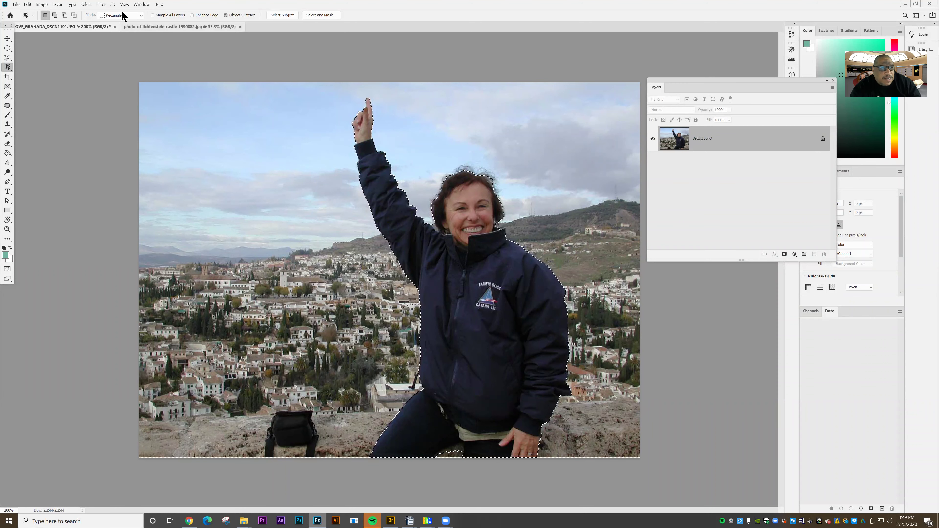
click(87, 5)
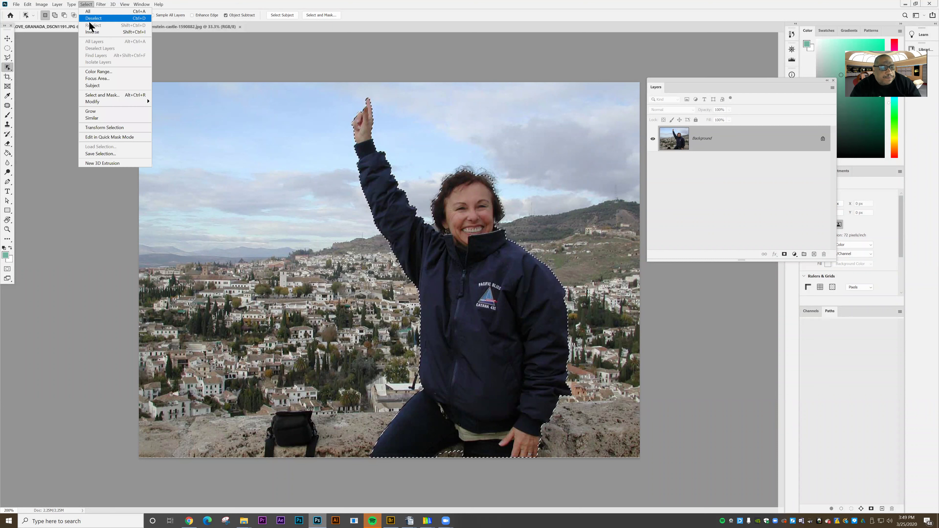
click(90, 20)
Step: Select the woman by tracing loosely around her with the Object Selection Tool in Lasso mode
click(119, 15)
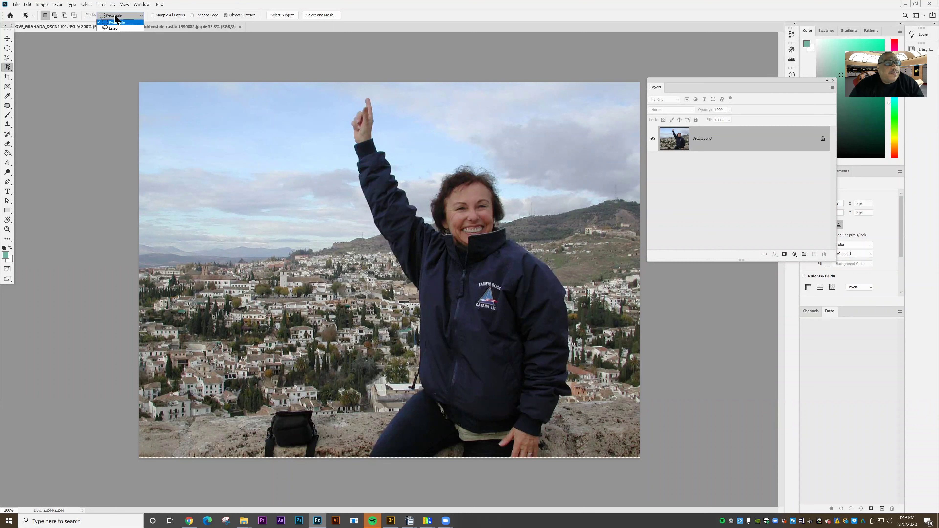
click(119, 28)
mouse_move(354, 100)
mouse_down()
mouse_move(342, 173)
mouse_move(349, 215)
mouse_move(402, 317)
mouse_move(409, 358)
mouse_move(365, 462)
mouse_move(470, 486)
mouse_move(547, 477)
mouse_move(536, 464)
mouse_move(581, 376)
mouse_move(572, 275)
mouse_move(524, 236)
mouse_move(495, 164)
mouse_move(463, 154)
mouse_move(423, 183)
mouse_move(398, 159)
mouse_move(384, 95)
mouse_move(373, 88)
mouse_move(352, 111)
mouse_up()
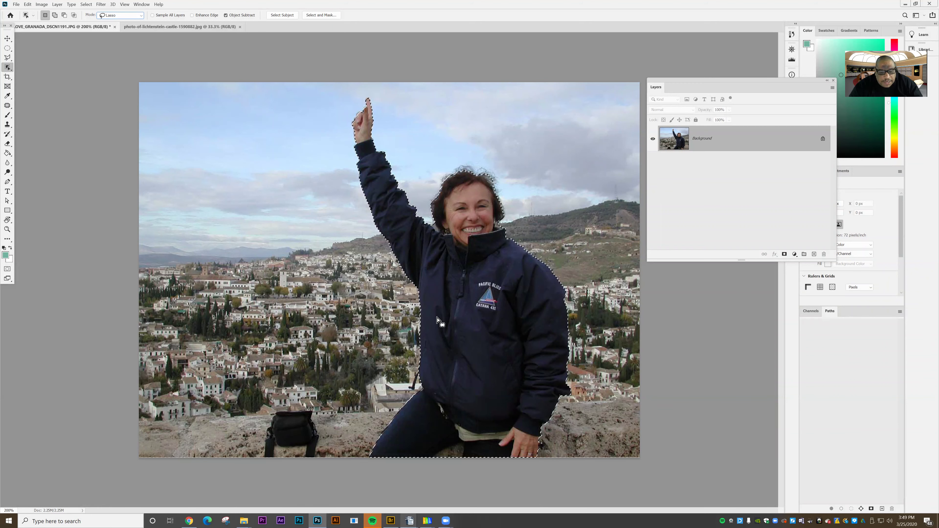
Step: Subtract the rock area between the woman's legs from the selection with the Polygonal Lasso
click(6, 58)
key(alt)
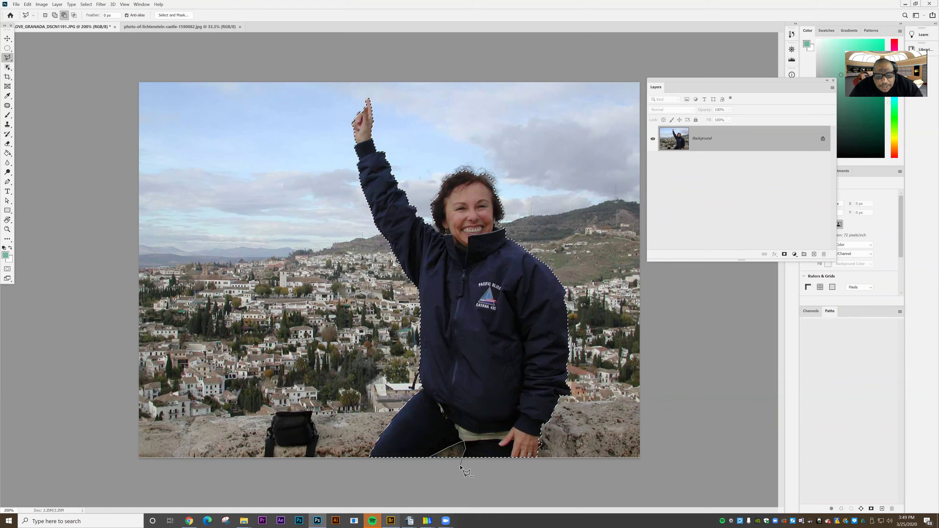
drag(444, 479, 449, 484)
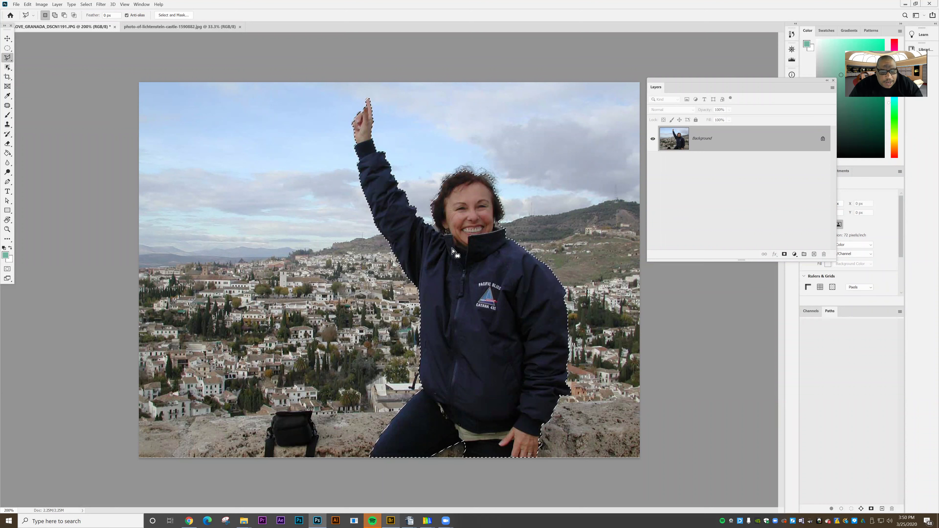
Step: Open the selection in Select and Mask, set the preview transparency to 96% and Smooth to 7, and adjust Feather slightly
click(86, 5)
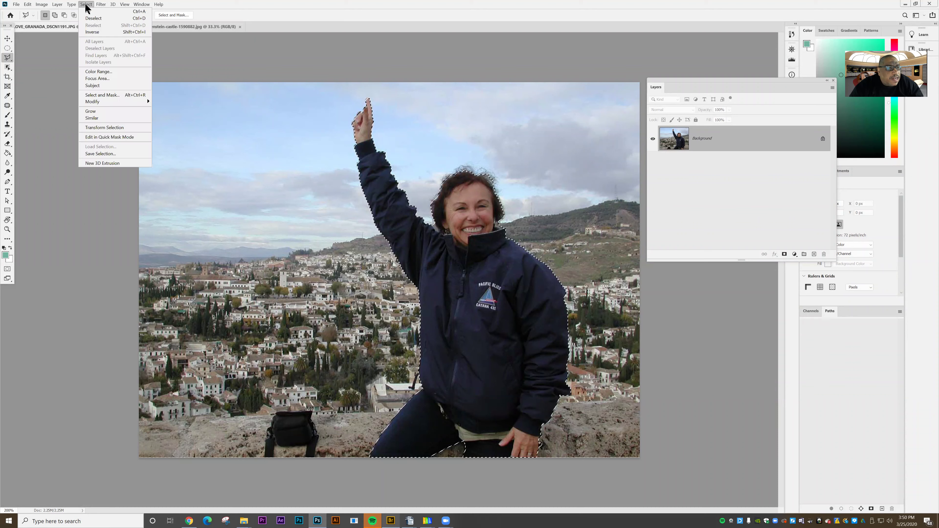
click(102, 96)
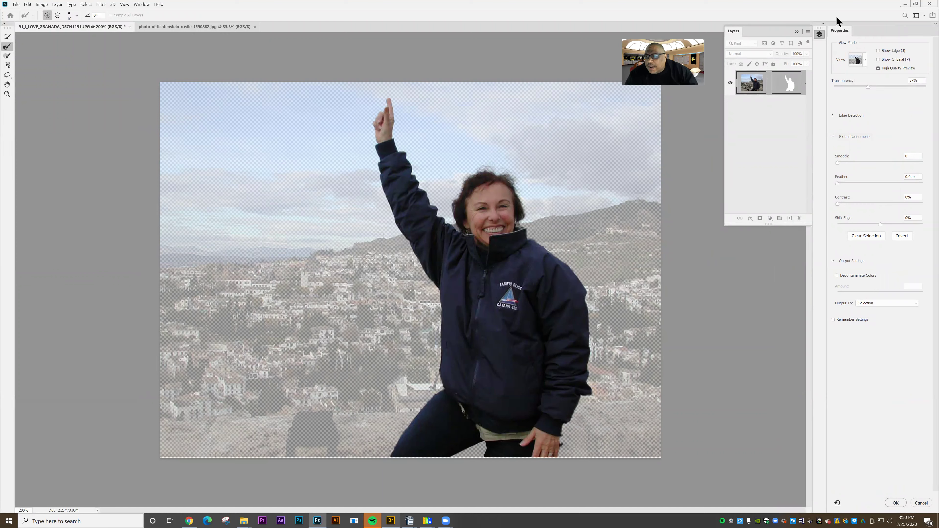
drag(869, 87, 924, 89)
drag(842, 161, 838, 182)
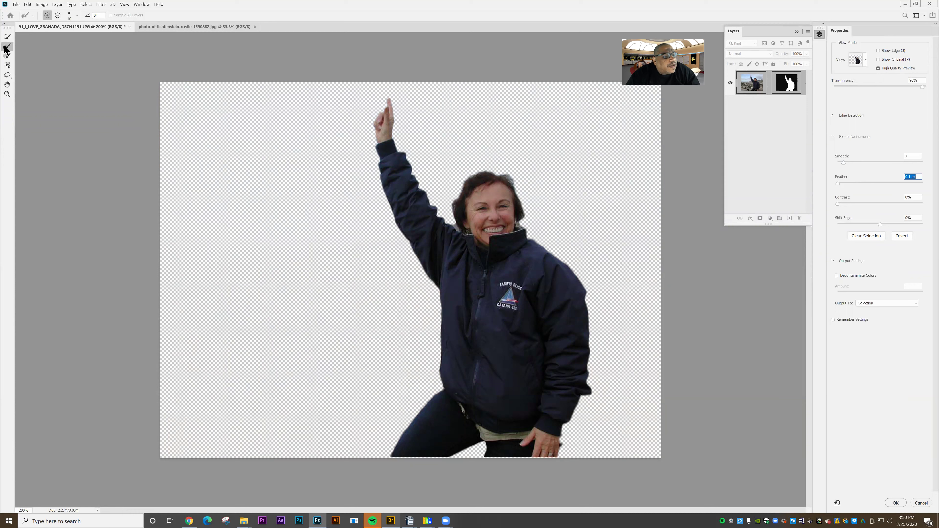
Step: Refine the edges of the woman's hair with the Refine Edge Brush and output the result as a selection
click(484, 170)
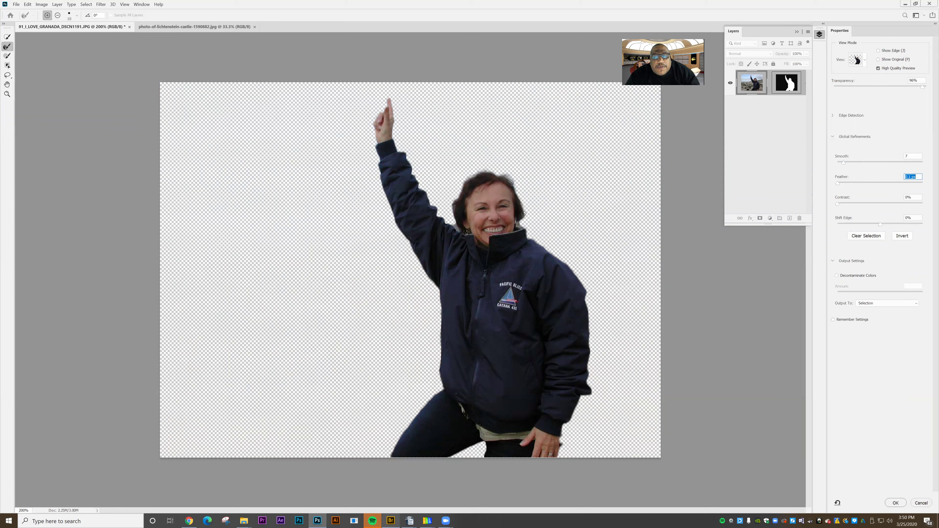
click(457, 215)
click(897, 504)
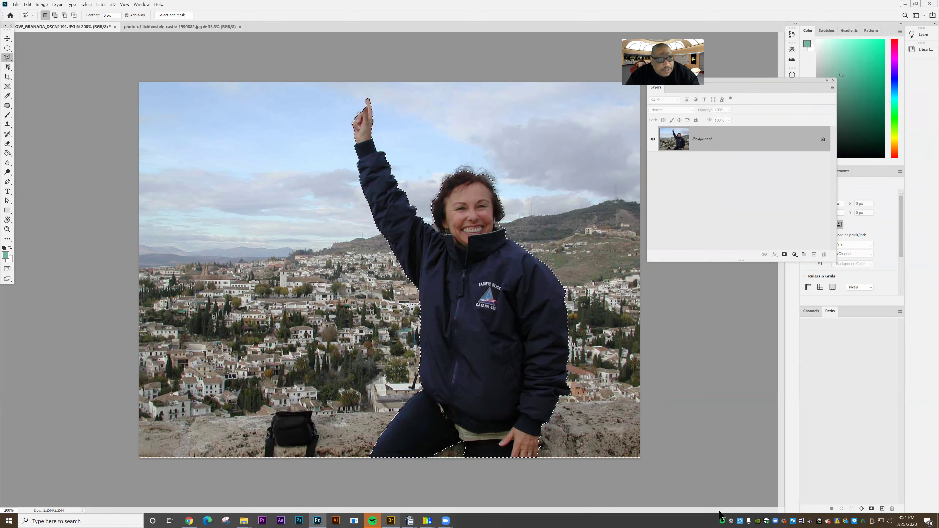
Step: Copy the entire selected castle photo from its document
click(166, 29)
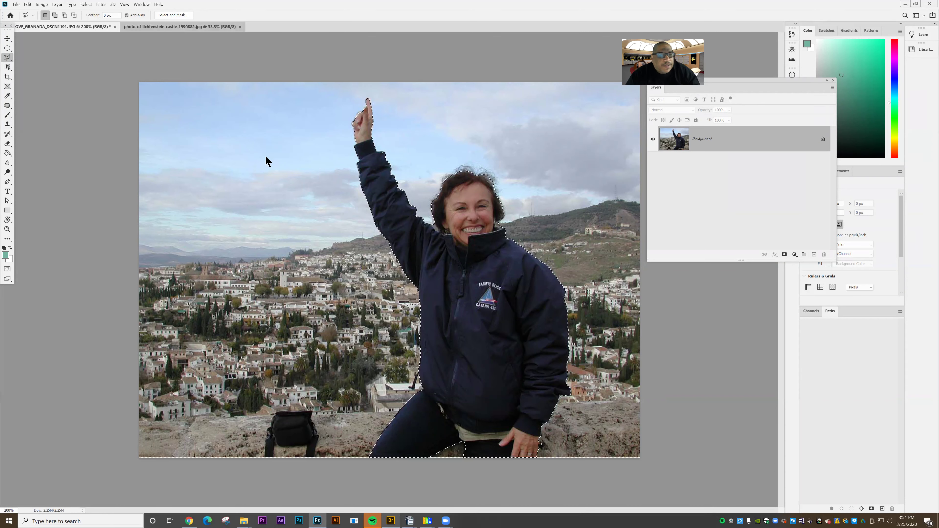
click(86, 4)
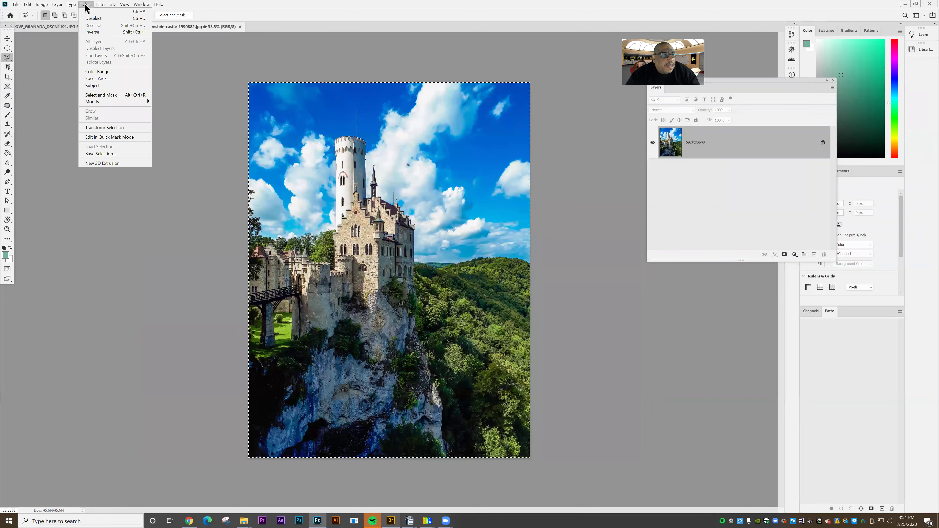
key(Escape)
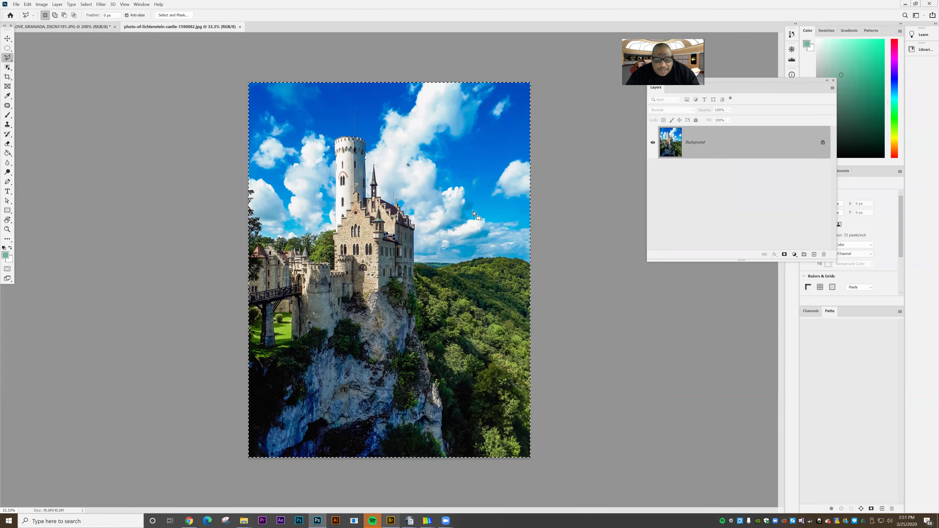
click(30, 5)
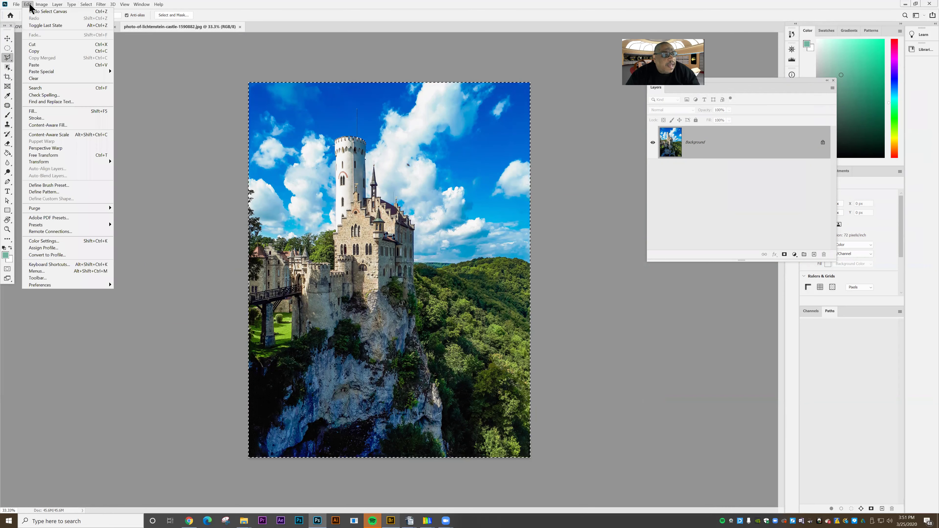
click(39, 49)
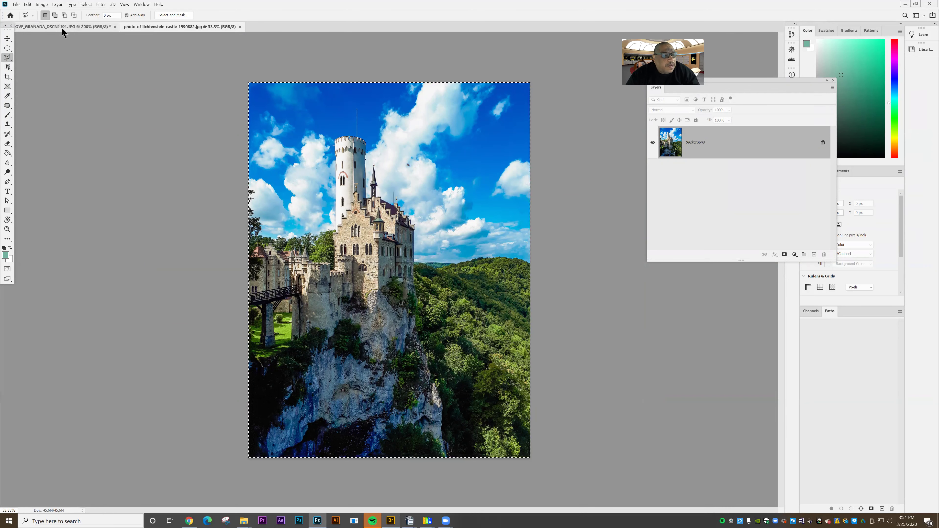
Step: Try a regular paste of the castle image into the Granada photo and undo it
click(63, 27)
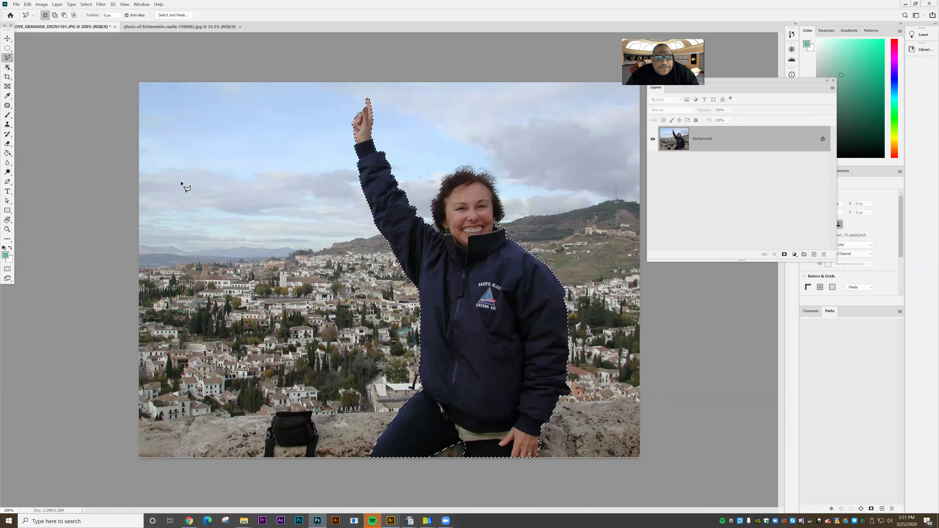
click(27, 4)
click(38, 66)
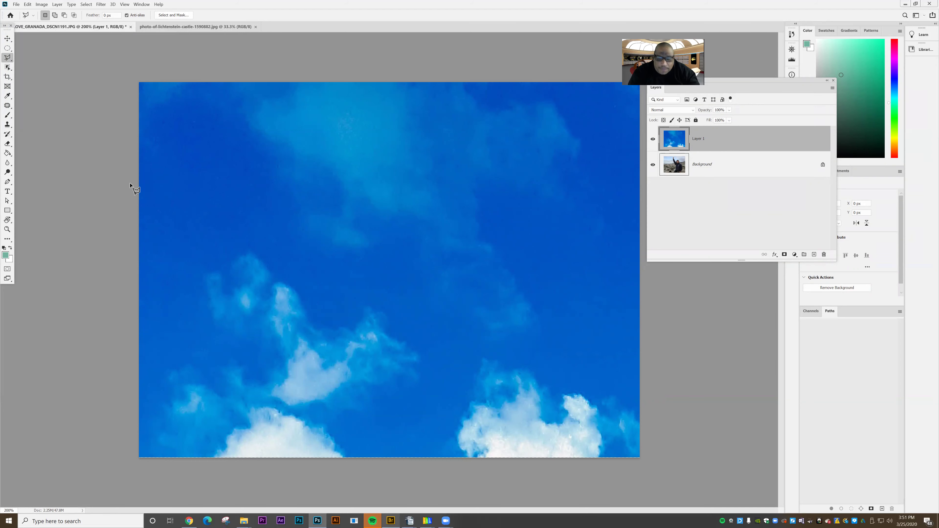
click(28, 4)
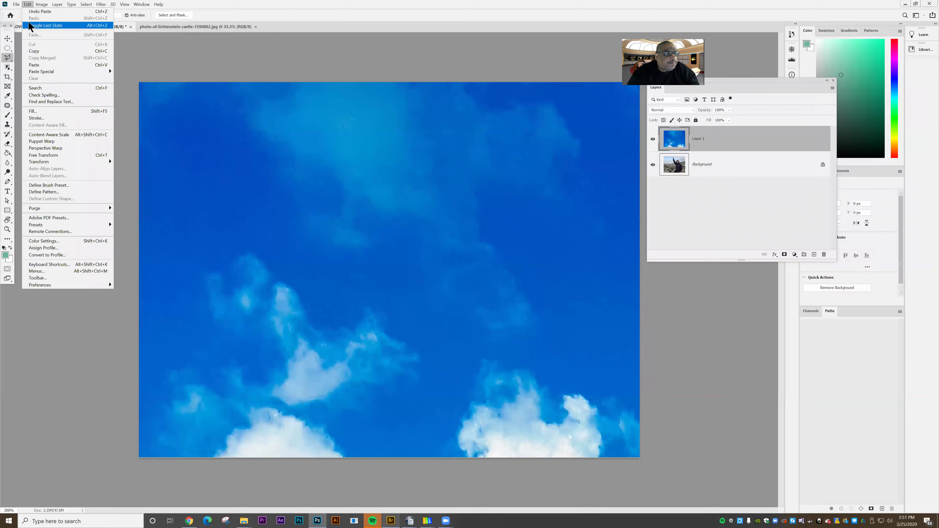
click(37, 12)
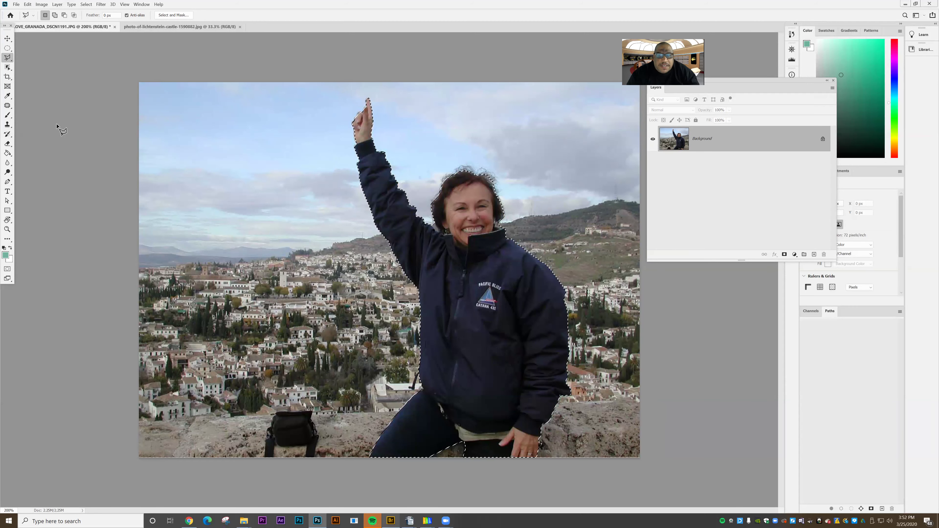
Step: Try Paste Into to place the castle image inside the woman's selection, and undo it
click(28, 4)
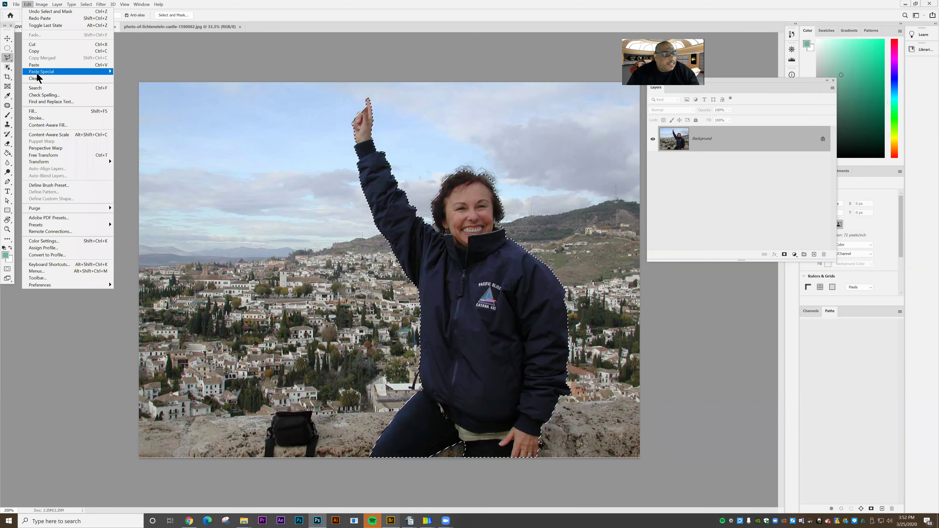
mouse_move(95, 72)
click(126, 85)
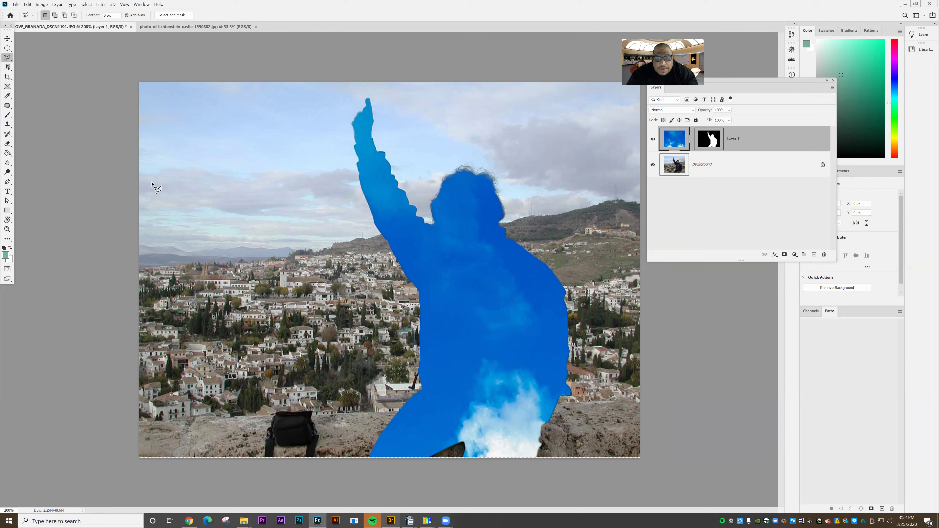
click(85, 5)
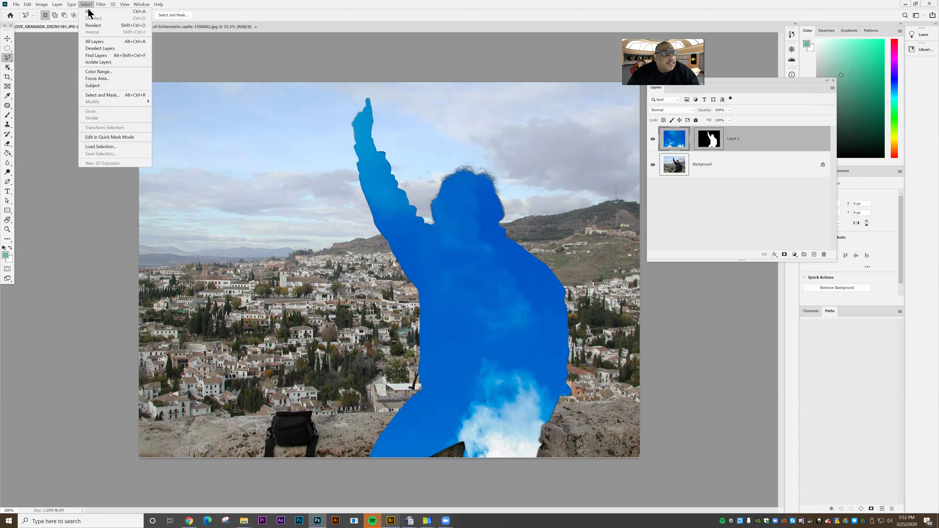
click(29, 5)
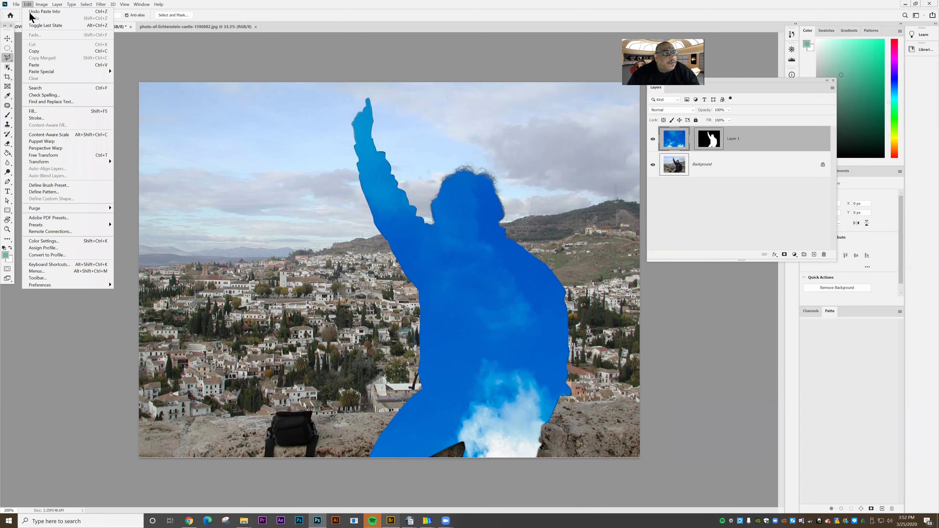
click(35, 11)
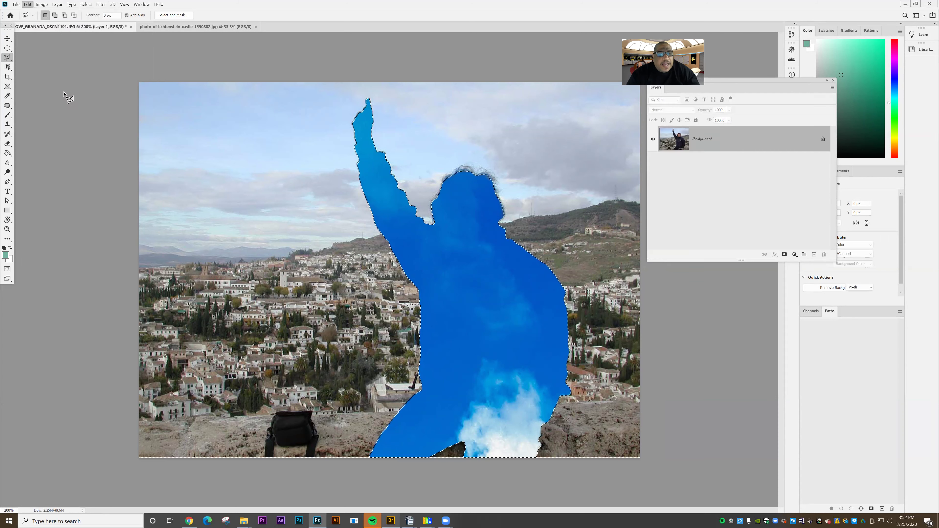
Step: Try Paste Into with the selection inverted to the background, undo the paste, and invert the selection back to the woman
click(86, 5)
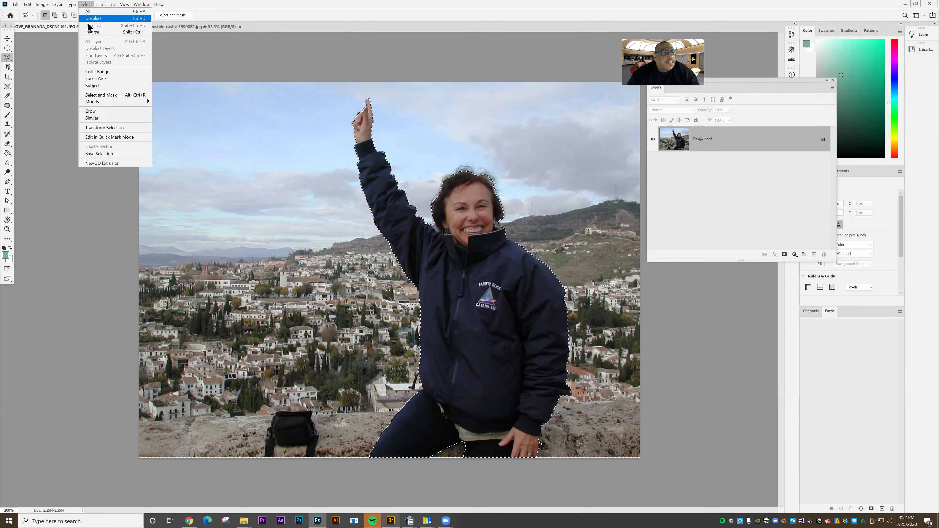
click(92, 31)
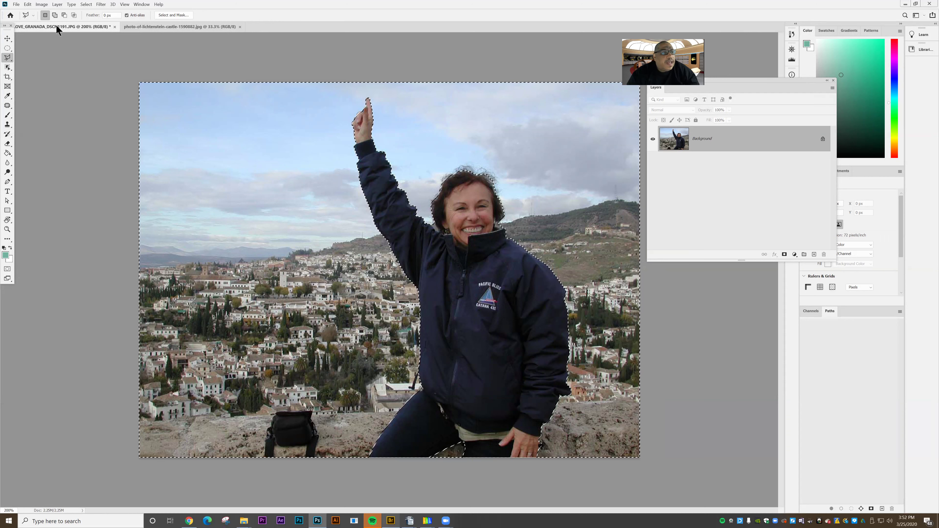
click(27, 4)
mouse_move(50, 72)
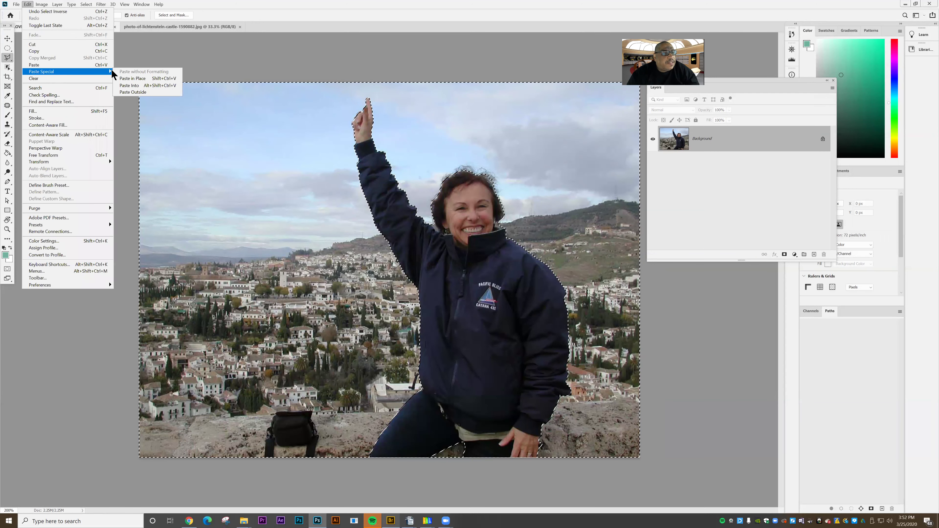
click(130, 78)
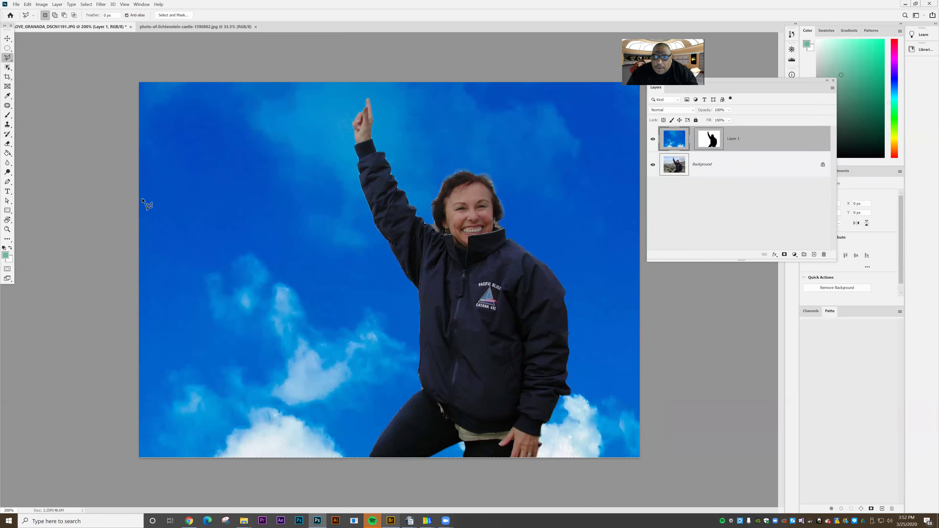
click(27, 4)
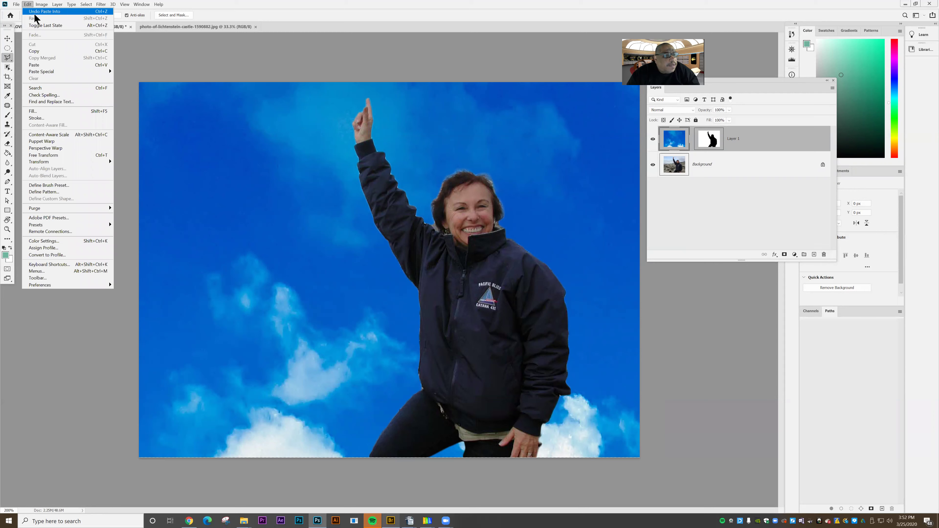
click(37, 12)
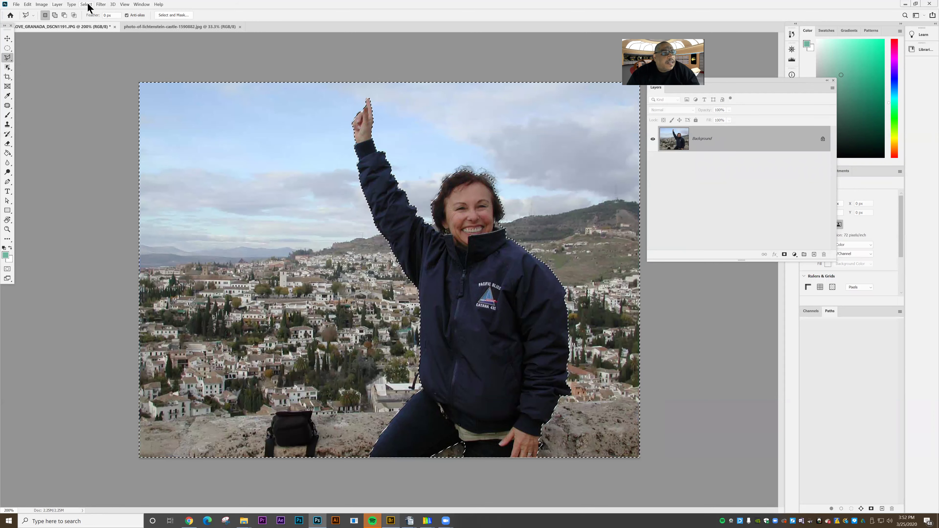
click(87, 5)
click(92, 31)
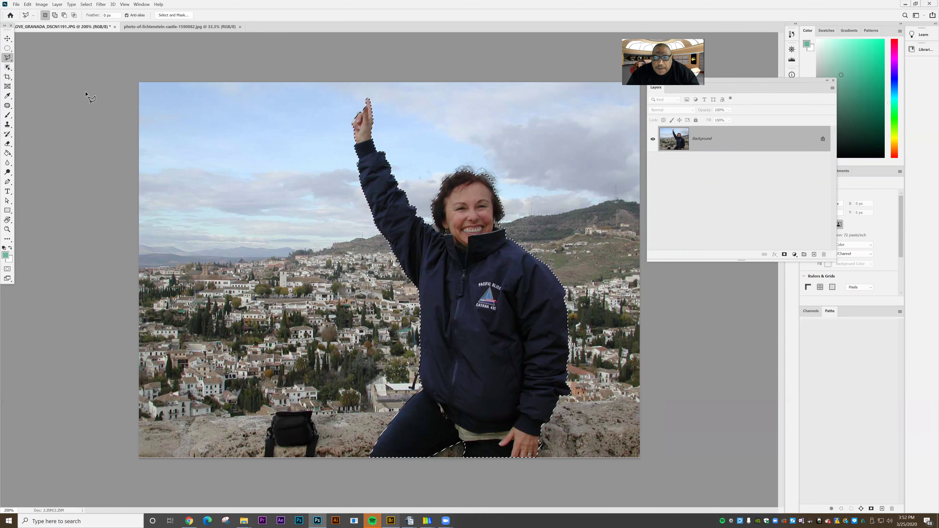
Step: Place the copied castle image around the woman's selection using Paste Outside
click(28, 4)
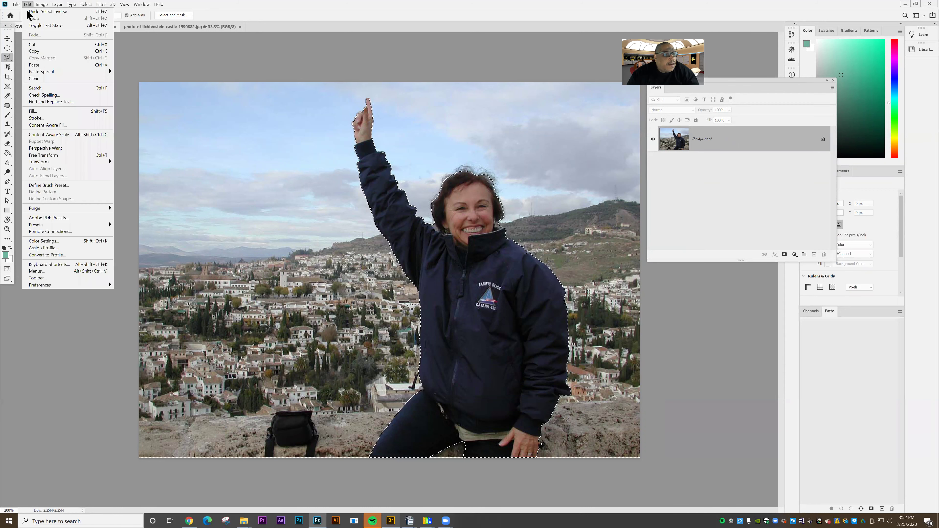
mouse_move(49, 72)
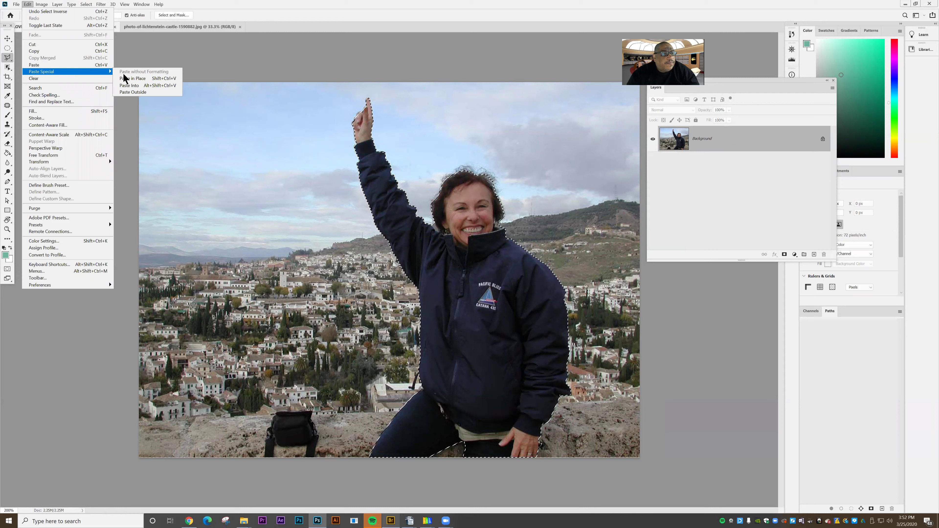
click(129, 92)
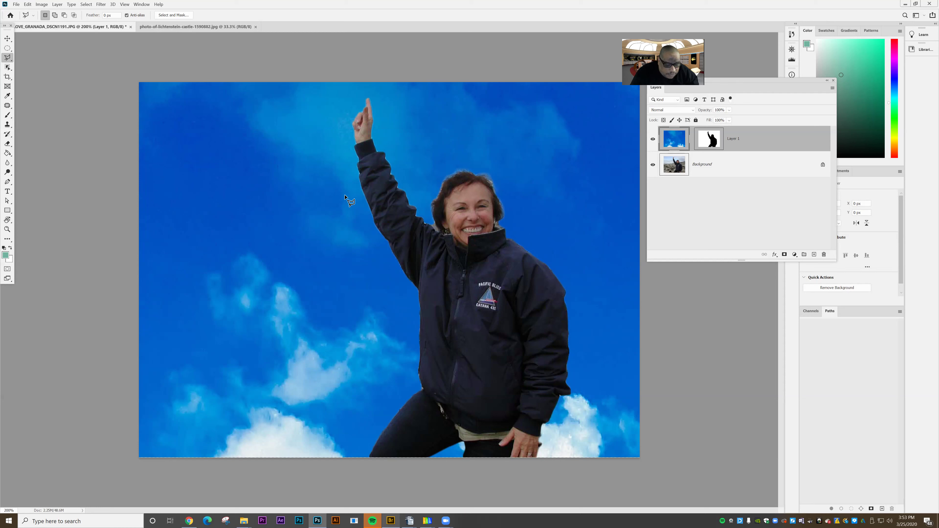
Step: Scale the oversized castle layer down proportionally with Free Transform so the castle fits within the photo behind the woman
key(ctrl+t)
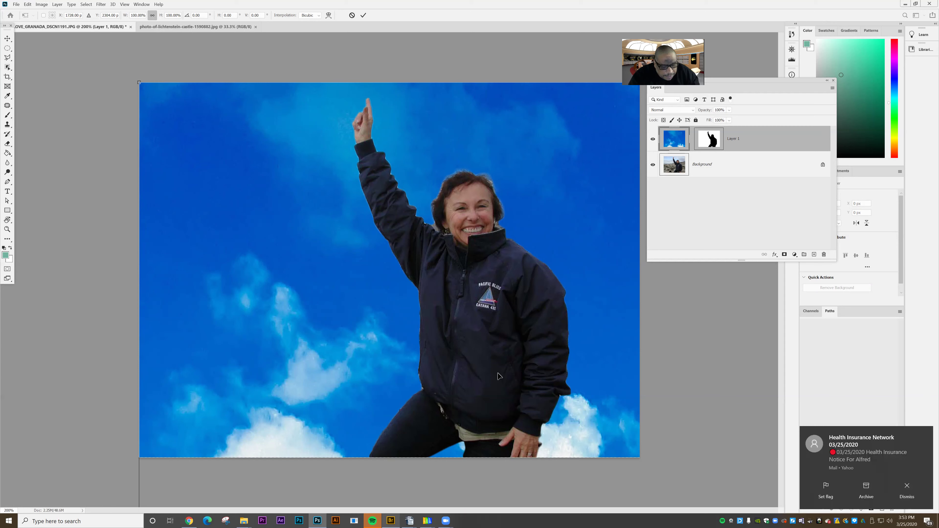
key(ctrl+minus)
key(ctrl+minus)
key(ctrl+minus)
key(ctrl+minus)
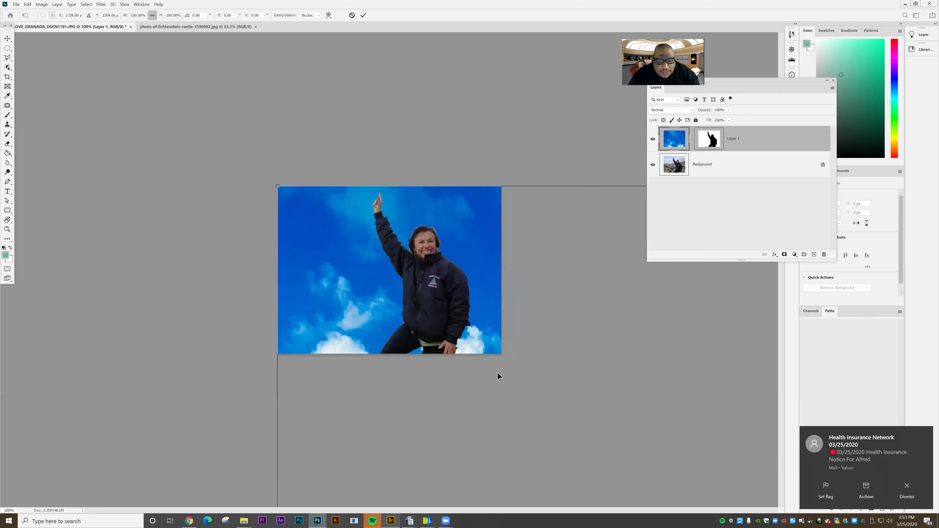
key(ctrl+minus)
key(ctrl+minus)
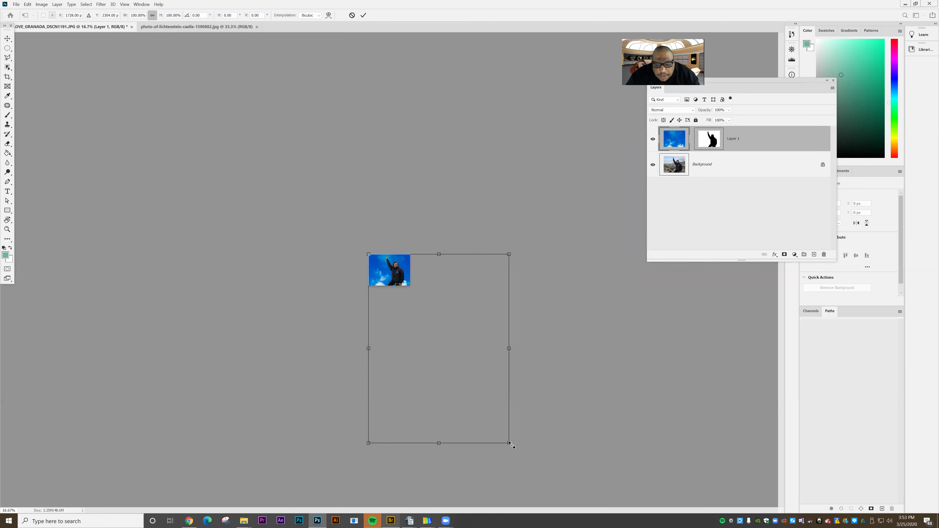
drag(507, 436, 428, 304)
key(Return)
key(l)
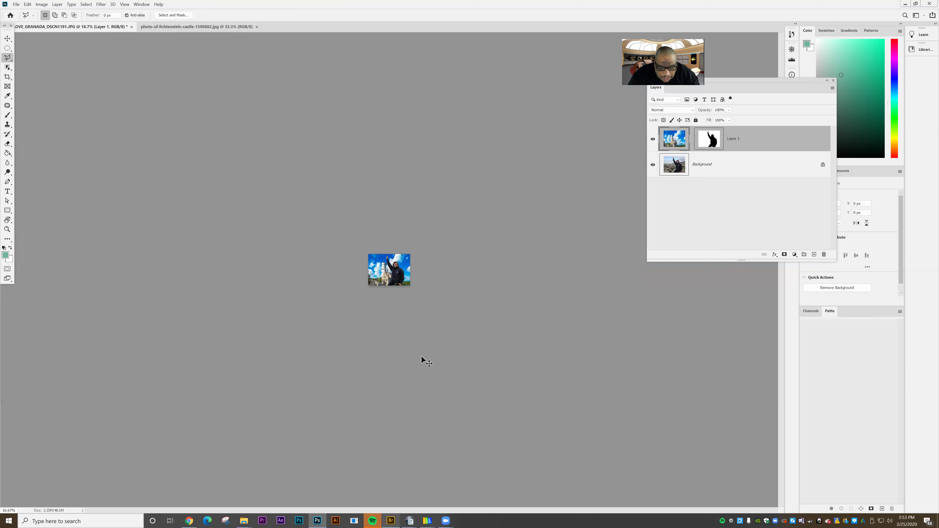
Step: Move the castle layer up about 139 px behind the woman to bring the bridge and wooded hillside into the frame
key(ctrl+0)
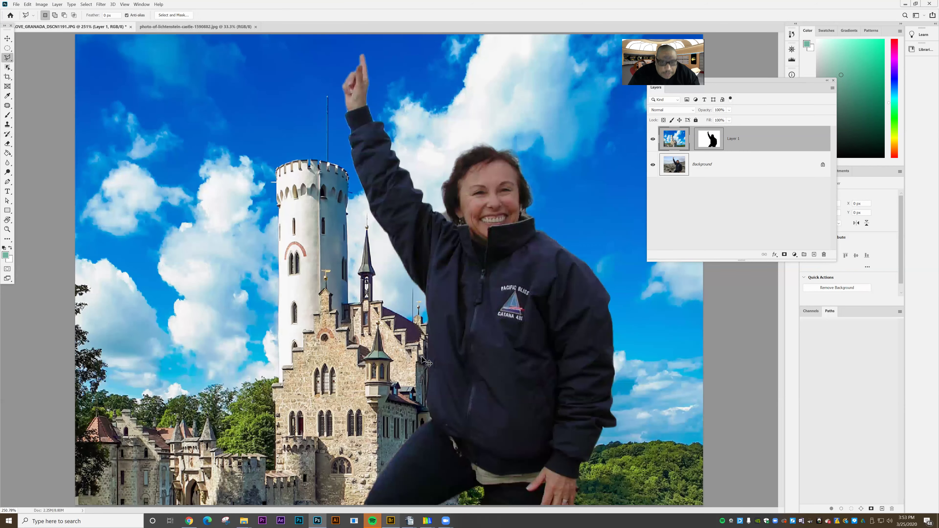
key(ctrl+minus)
click(7, 38)
drag(292, 312, 310, 245)
drag(310, 286, 310, 331)
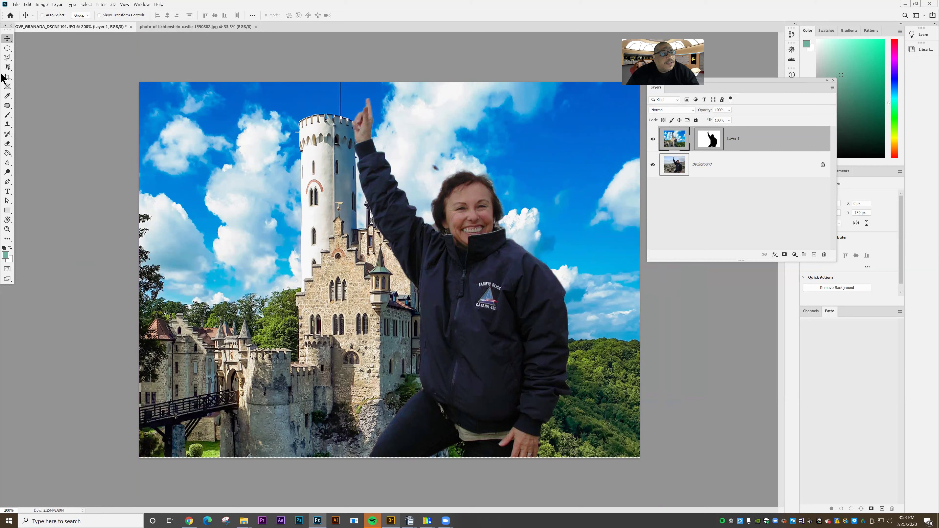
click(7, 67)
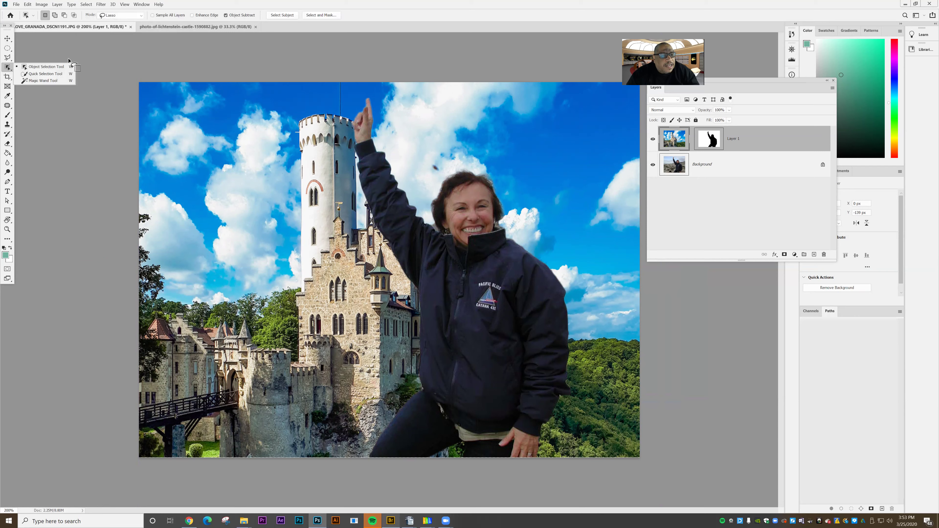
click(198, 70)
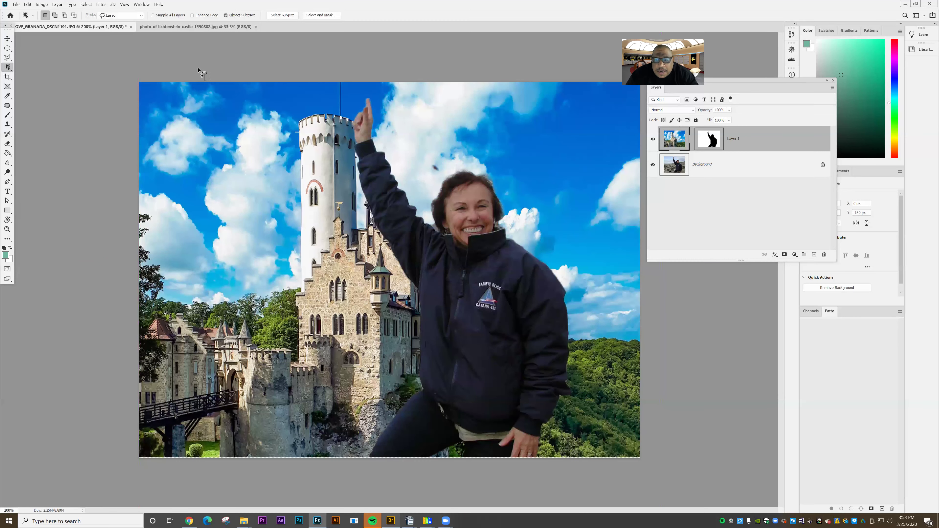